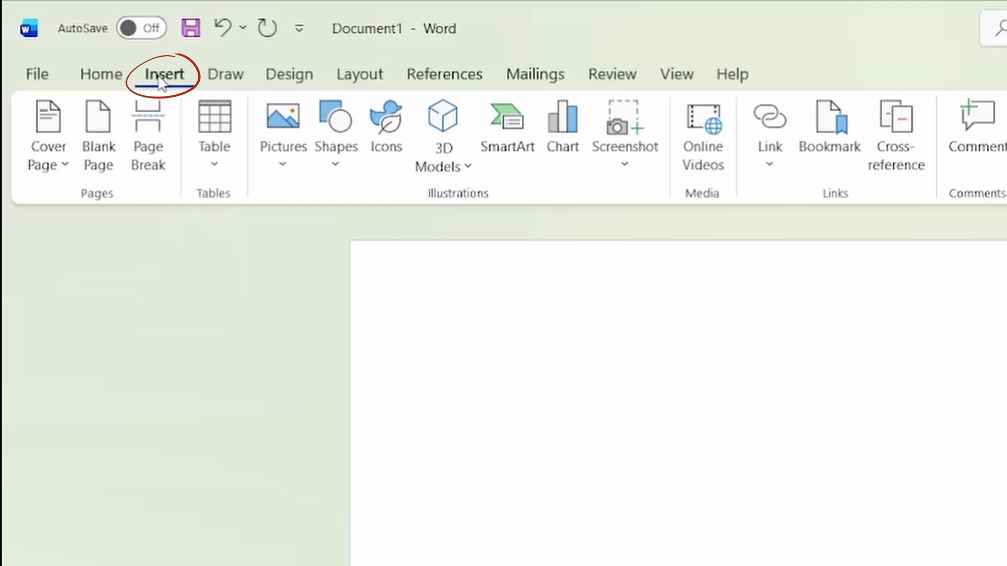
Insert a new table into the blank document by picking its dimensions from the table size grid.
left_click(221, 160)
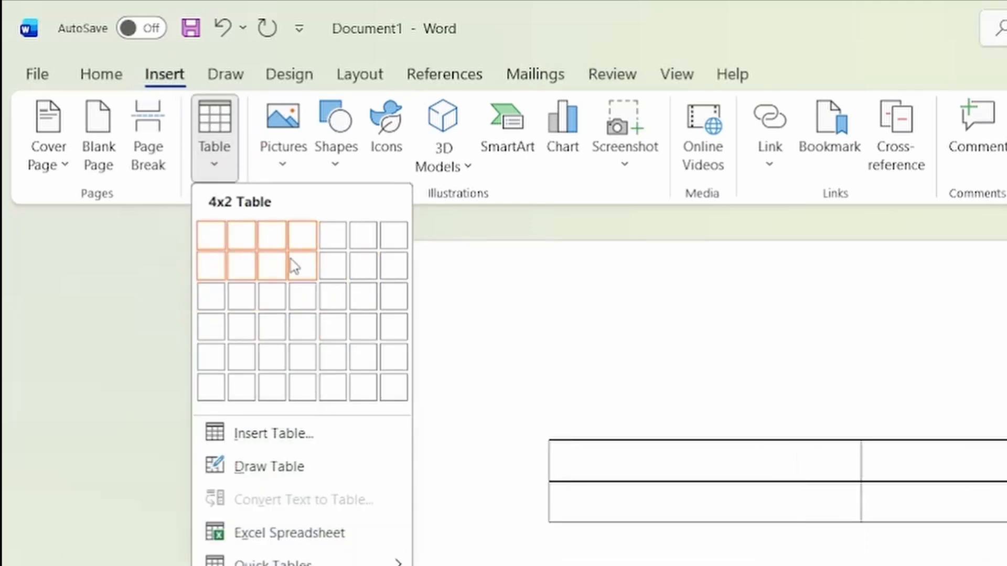
left_click(282, 292)
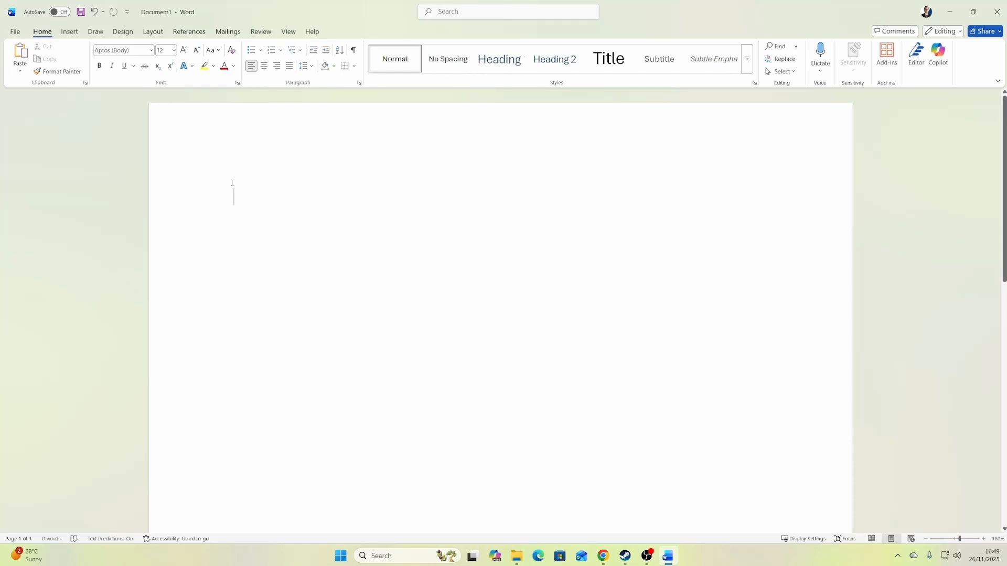
Insert a table with 6 columns and 4 rows by specifying its dimensions, keeping the automatic fixed column width.
left_click(69, 32)
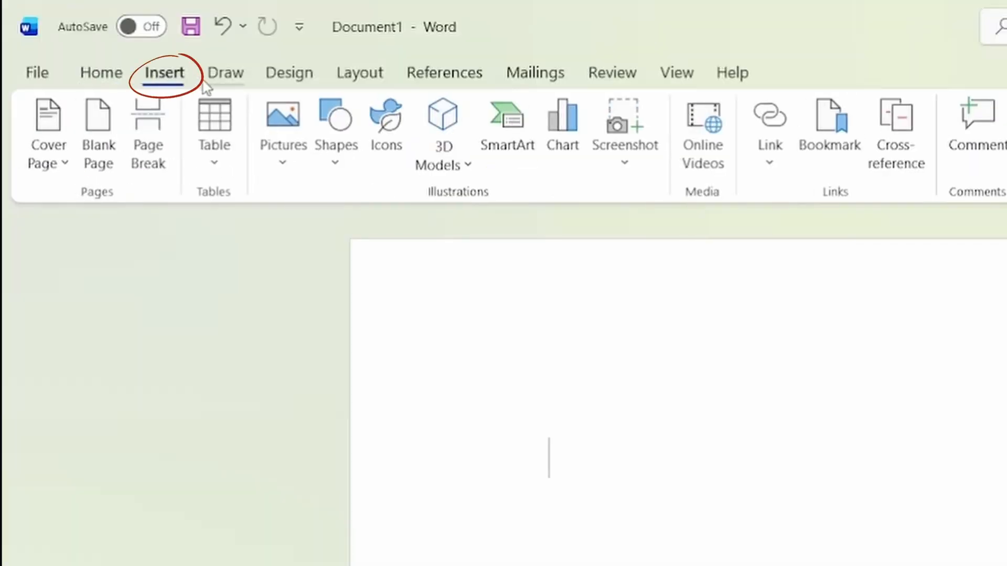
left_click(231, 151)
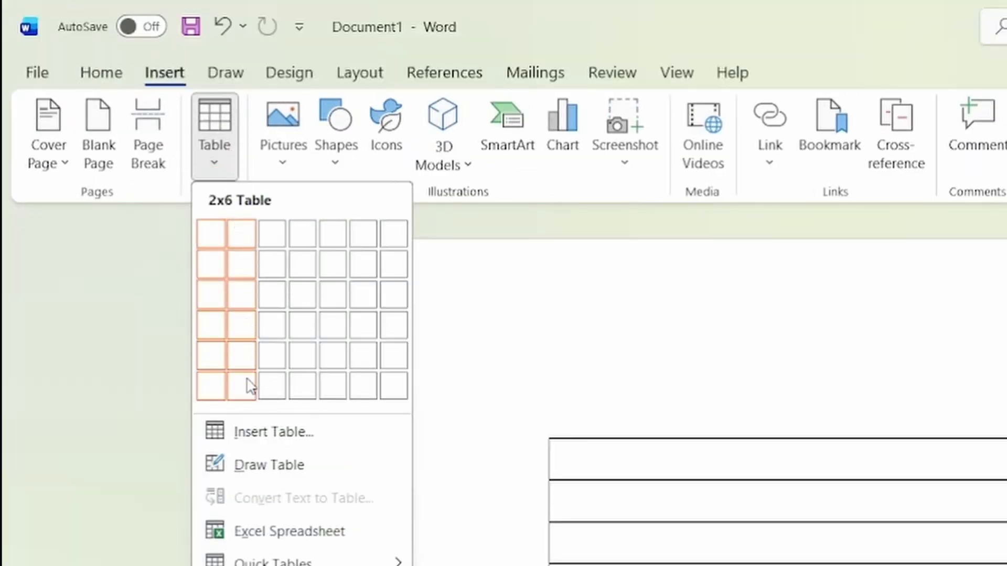
left_click(323, 446)
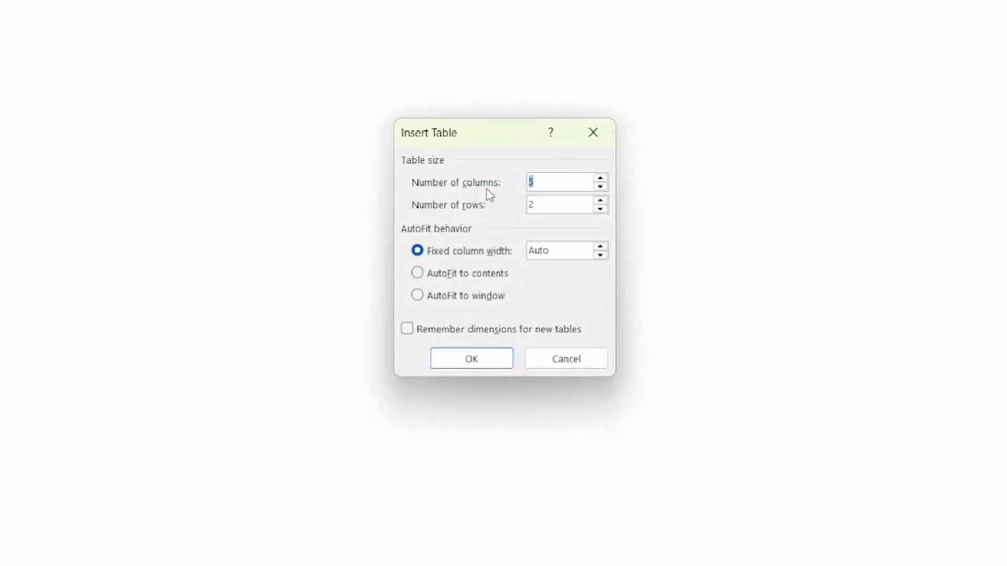
left_click(553, 185)
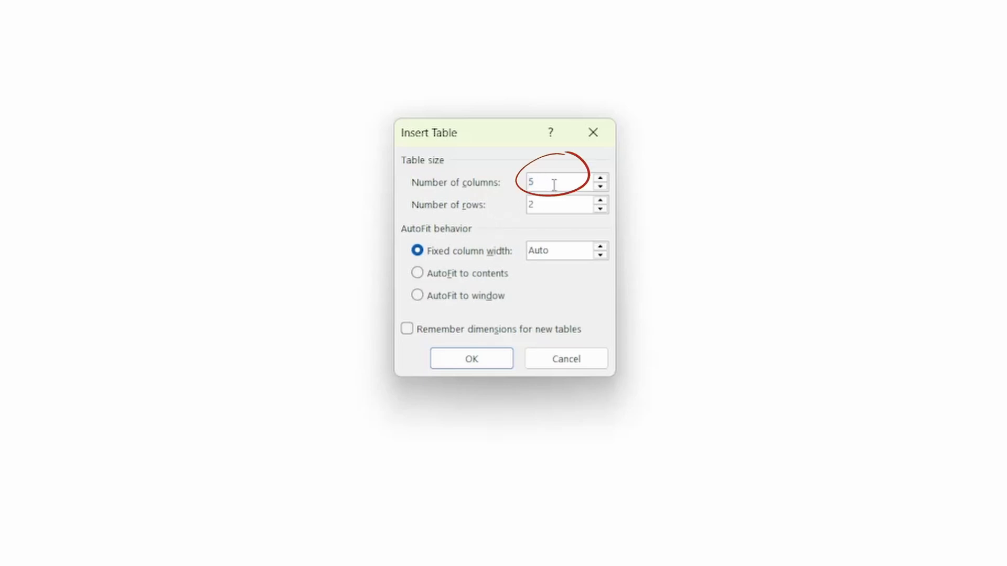
key("BackSpace")
type("6")
left_click(563, 211)
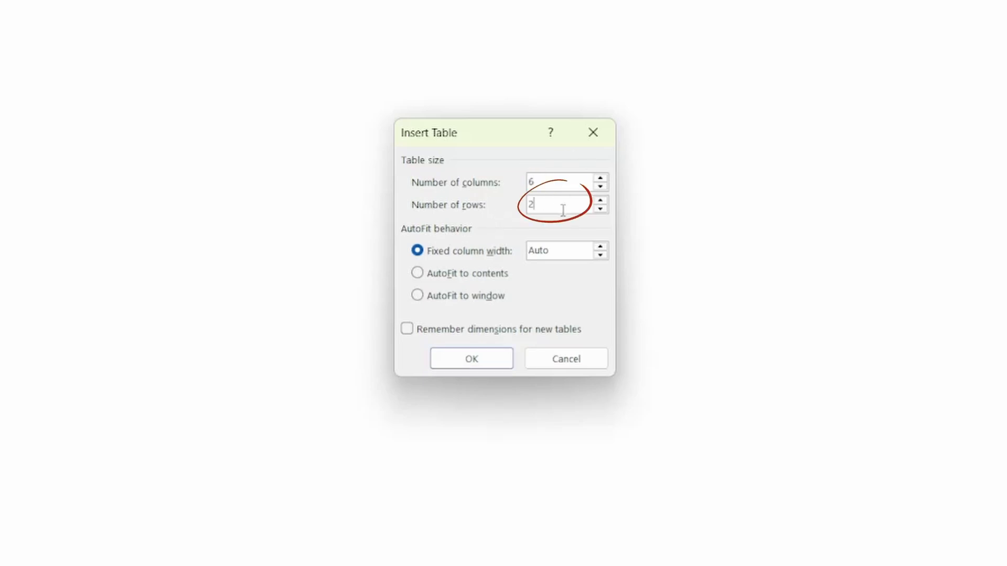
key("BackSpace")
type("4")
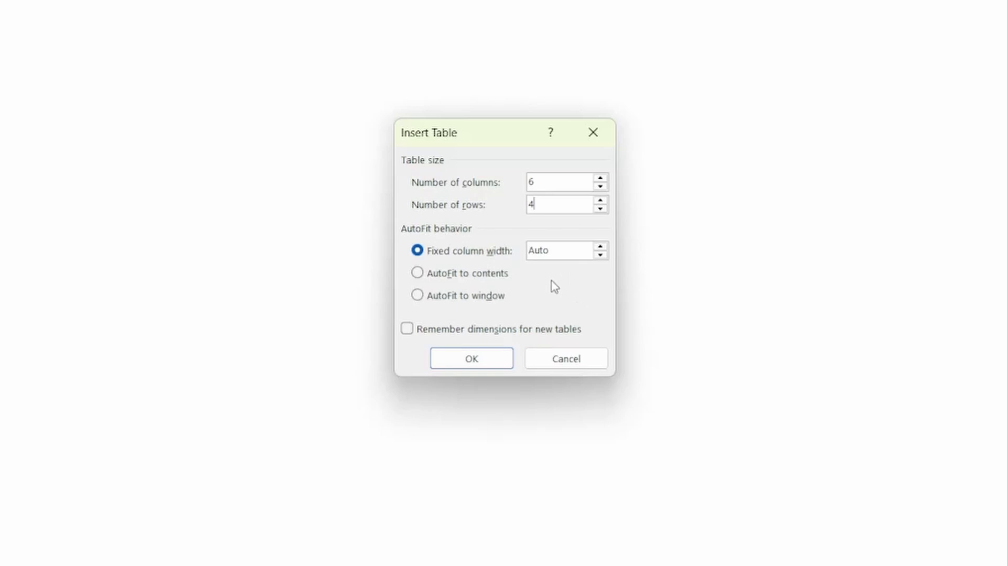
left_click(466, 366)
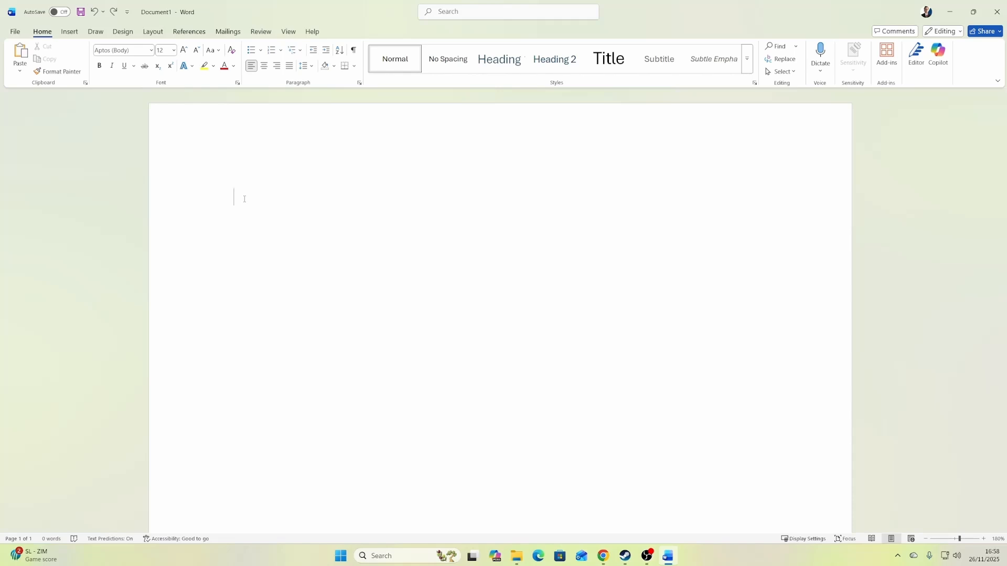
Draw a freehand table about 15.4 cm wide with a first row about 1 cm high and two more rows below.
left_click(70, 32)
left_click(97, 64)
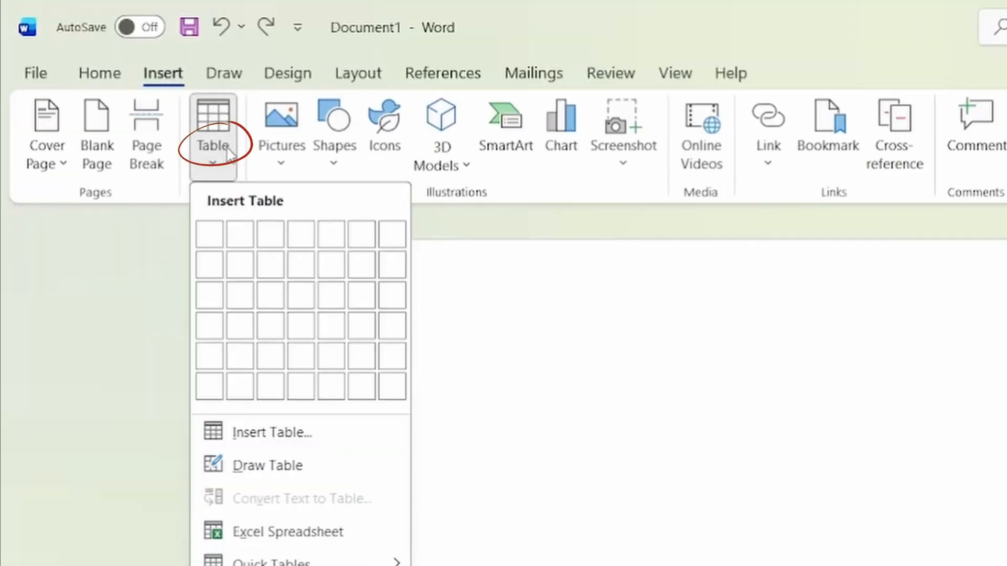
left_click(320, 470)
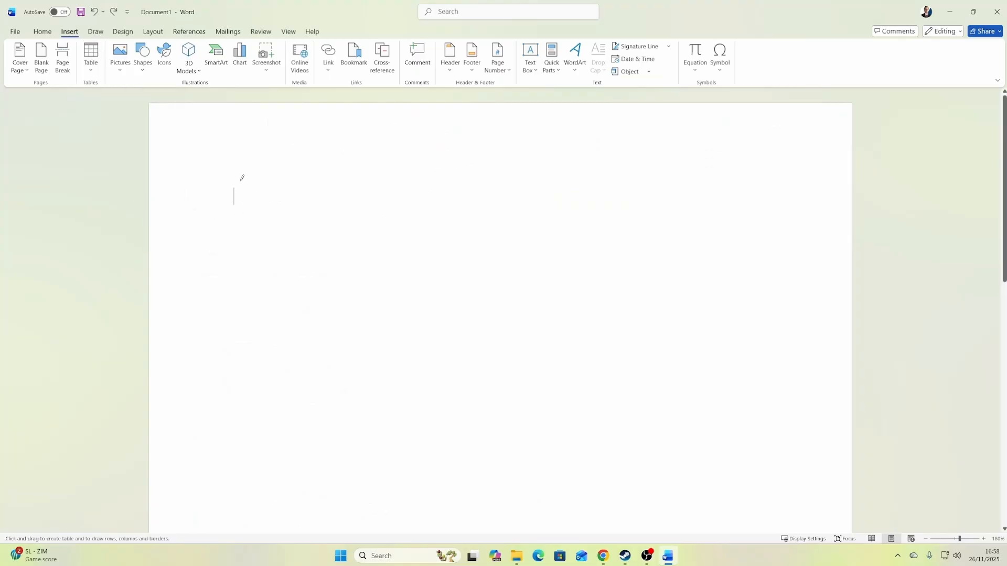
mouse_move(240, 181)
left_mouse_down()
mouse_move(275, 204)
mouse_move(761, 238)
mouse_move(742, 229)
mouse_move(319, 308)
mouse_move(265, 420)
mouse_move(281, 445)
mouse_move(367, 310)
mouse_move(726, 191)
mouse_move(757, 222)
left_mouse_up()
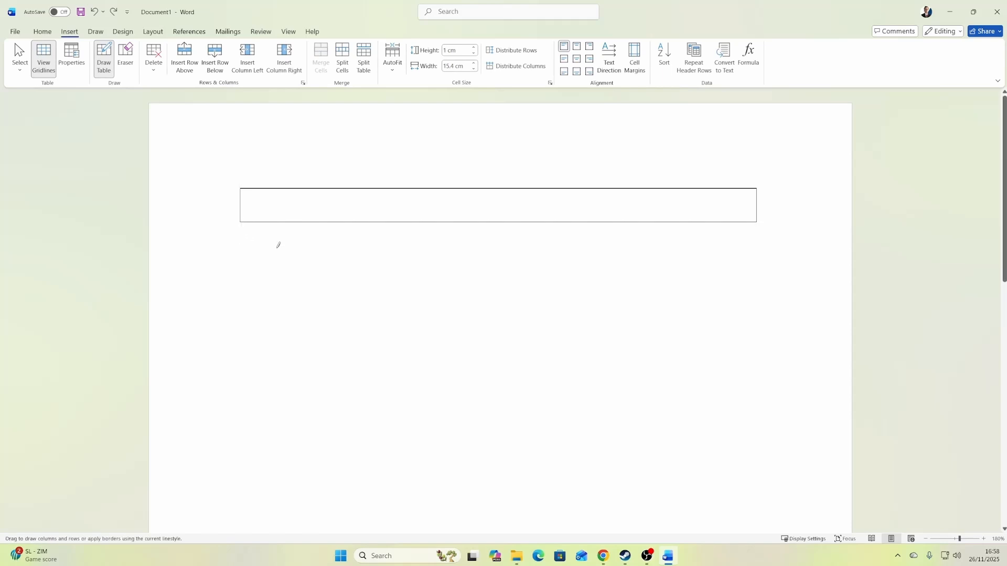
left_click_drag(241, 222, 759, 254)
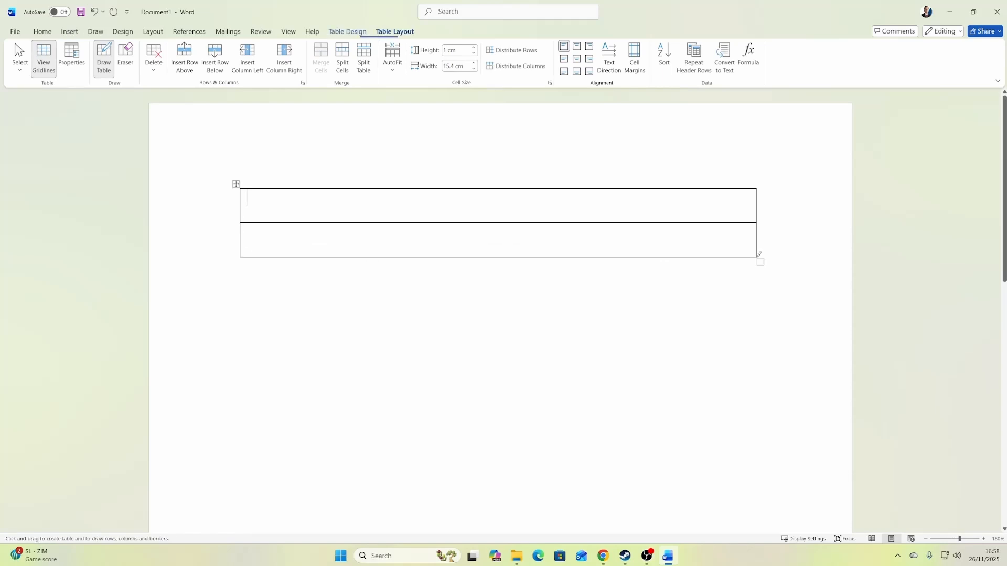
mouse_move(243, 256)
left_mouse_down()
mouse_move(465, 310)
mouse_move(759, 305)
left_mouse_up()
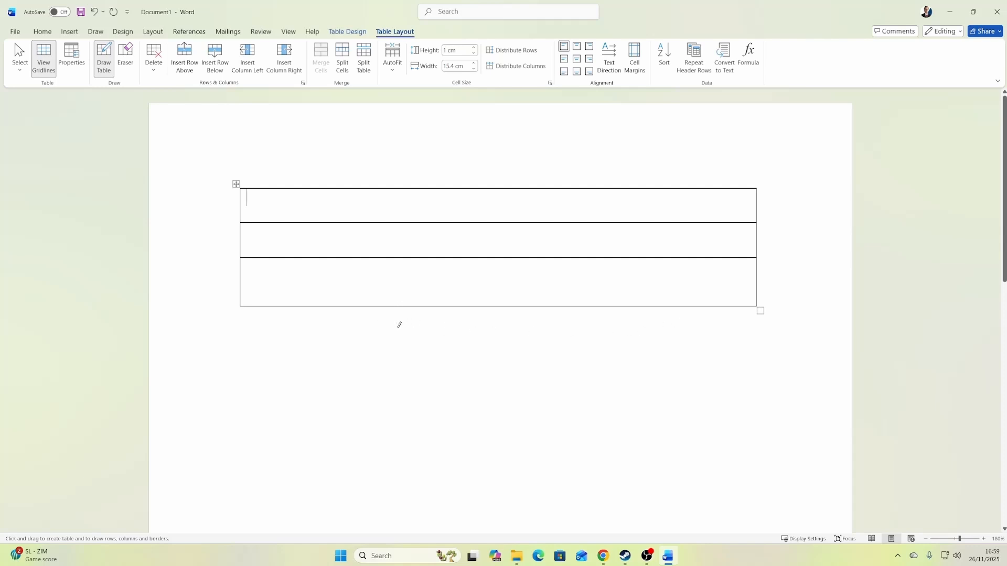
Draw two vertical lines dividing the table into three columns, the middle one about 4.3 cm wide, and stop drawing.
left_click_drag(360, 187, 359, 306)
left_click_drag(502, 188, 502, 306)
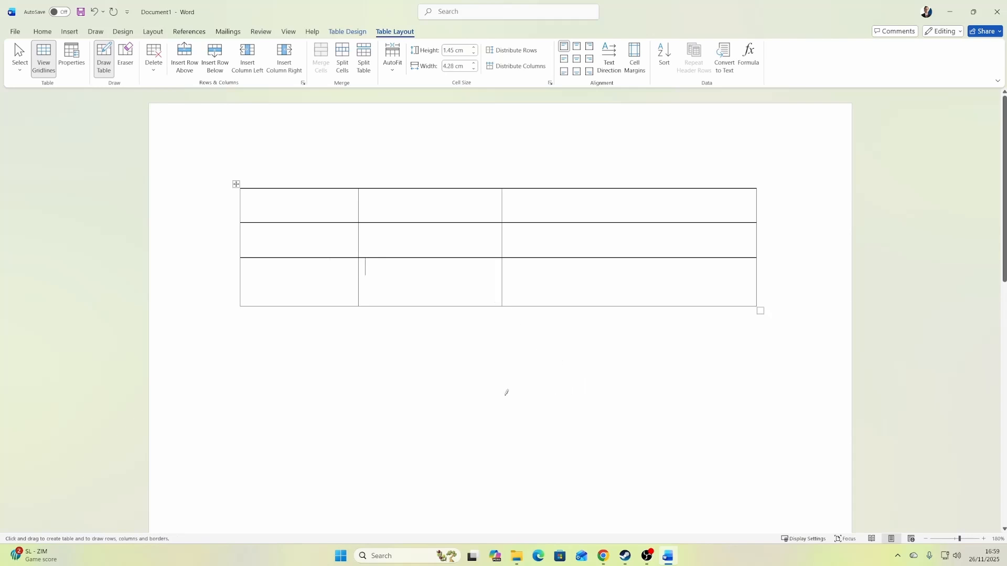
key("Escape")
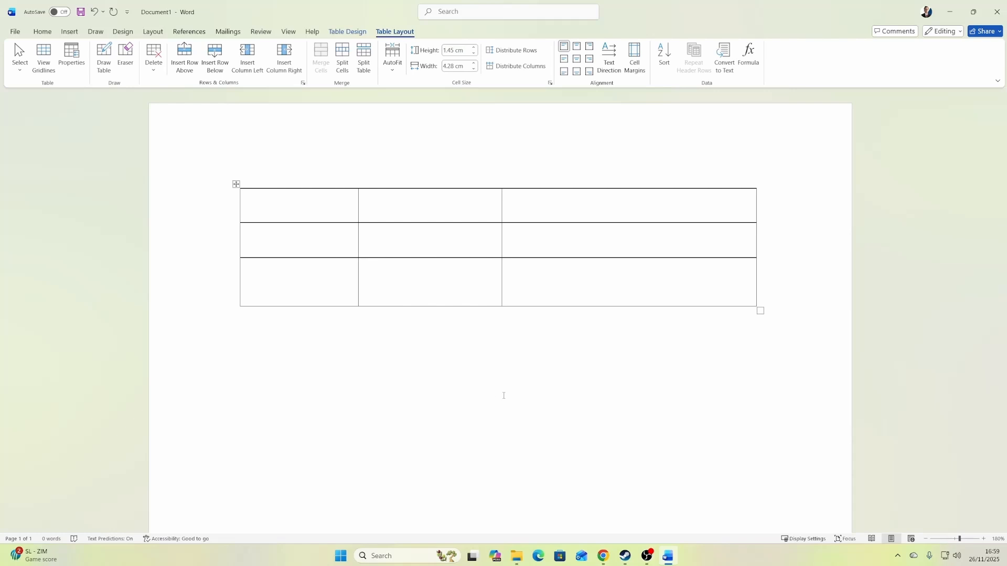
Distribute the rows and columns of the whole drawn table evenly.
left_click(235, 184)
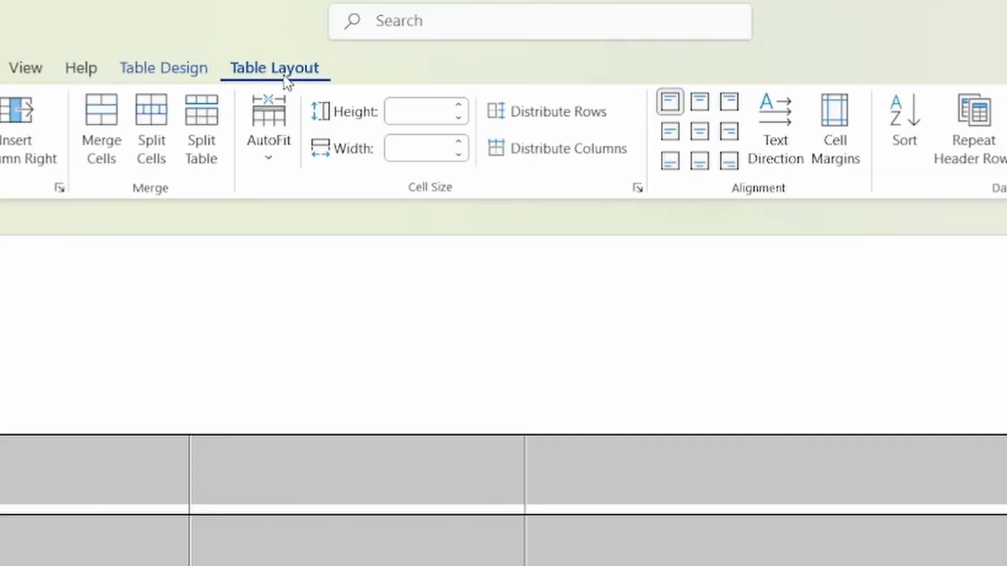
left_click(573, 124)
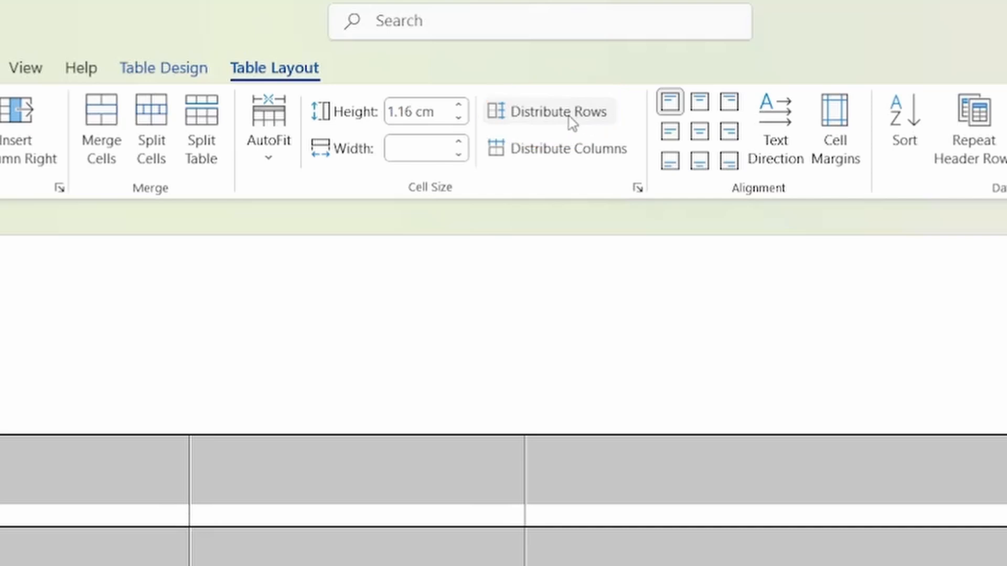
left_click(539, 152)
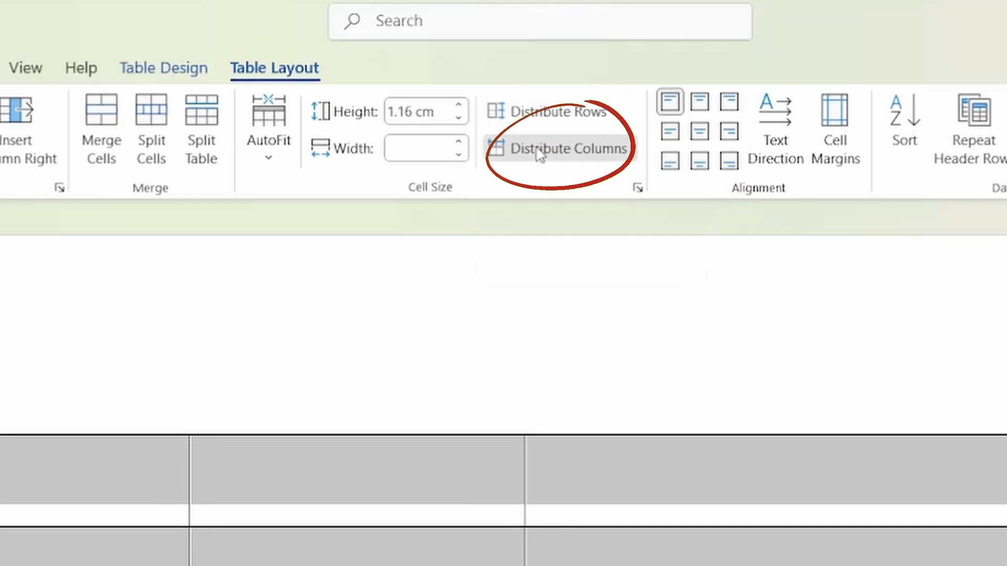
left_click(494, 349)
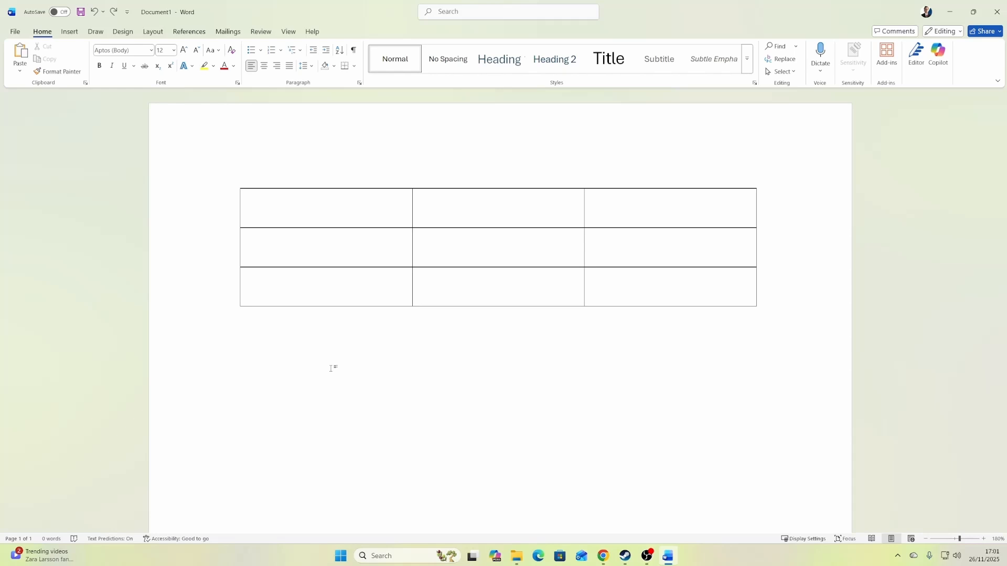
right_click(360, 291)
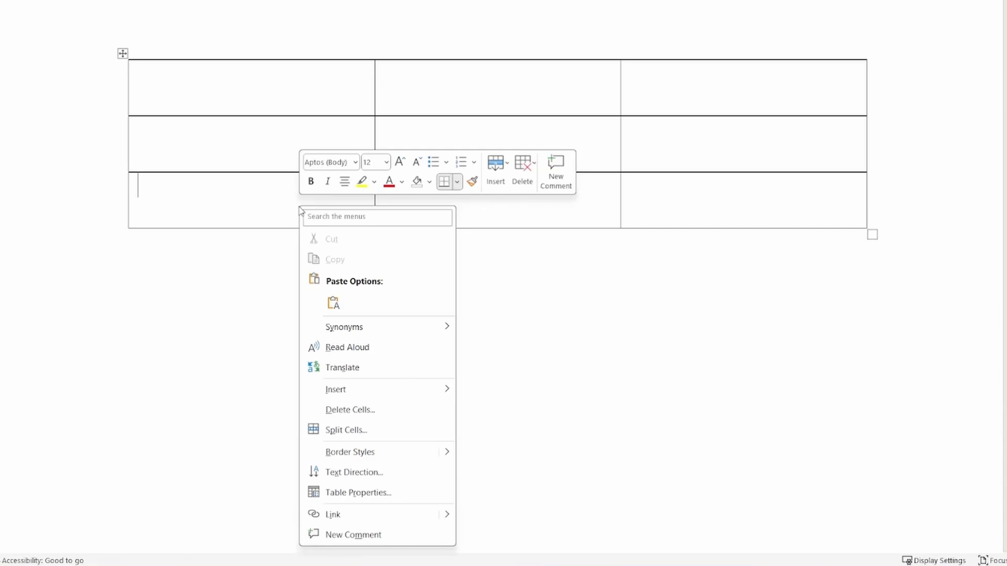
mouse_move(362, 391)
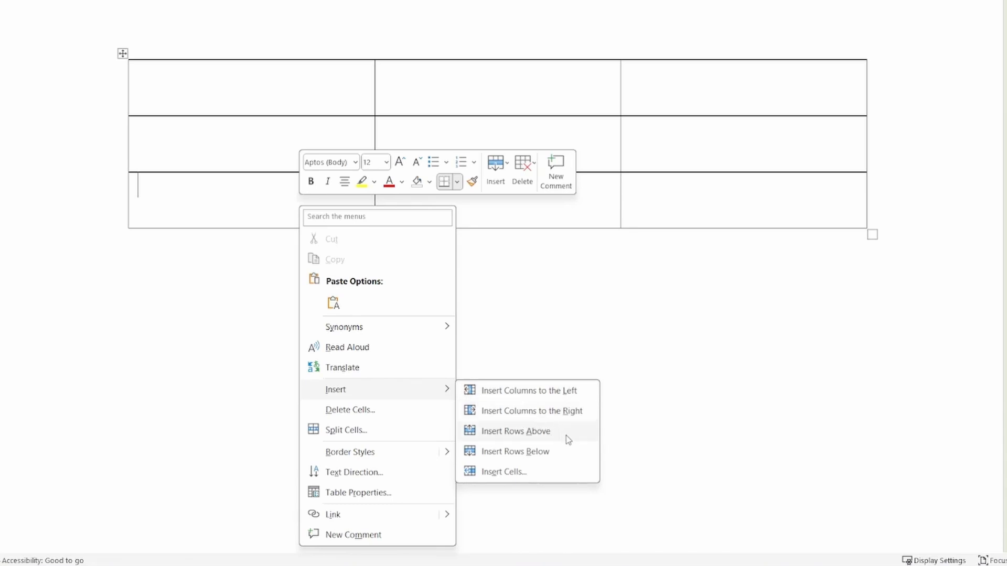
left_click(562, 474)
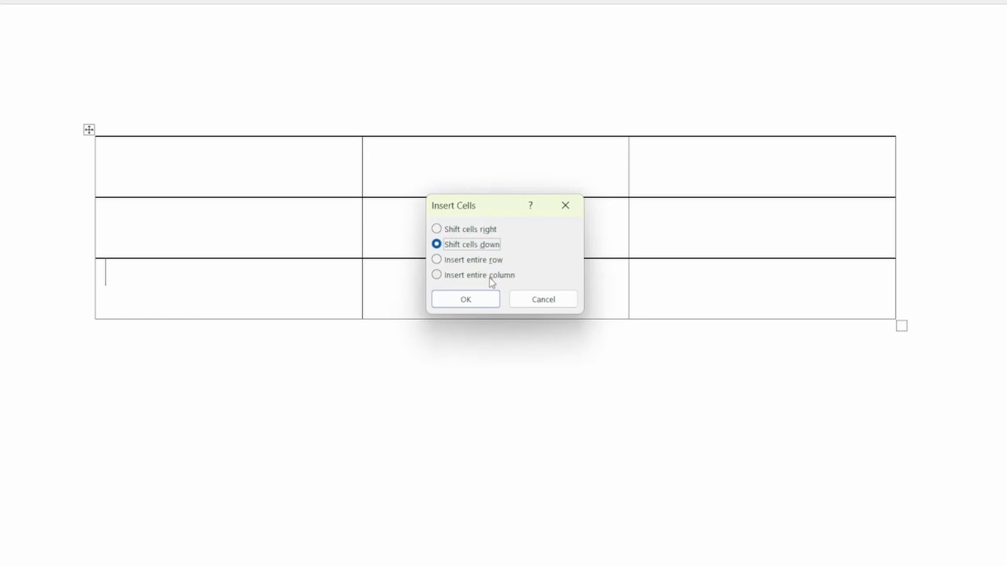
left_click(545, 299)
Insert a column to the right of the middle column and another between the table's first two columns.
right_click(508, 300)
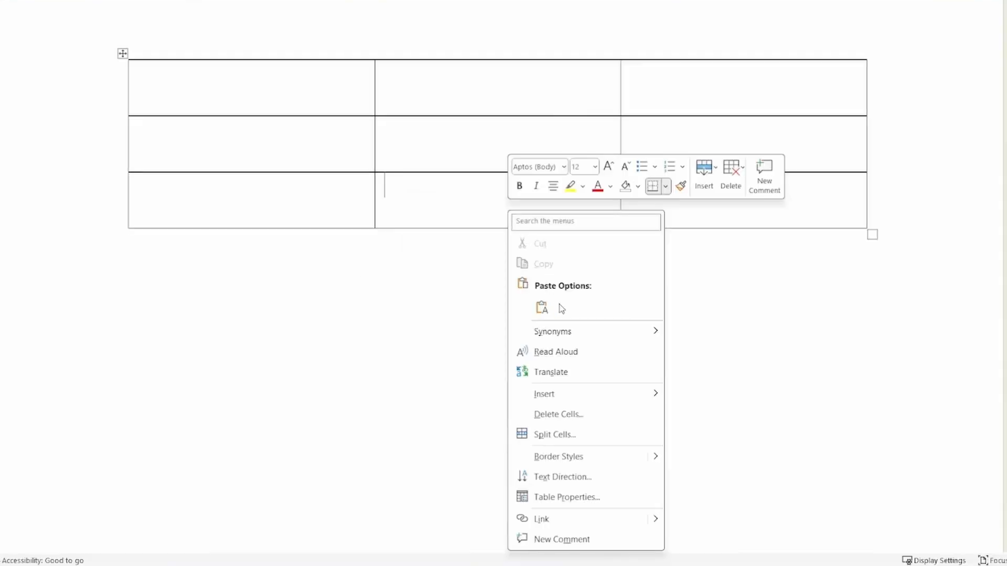
mouse_move(633, 503)
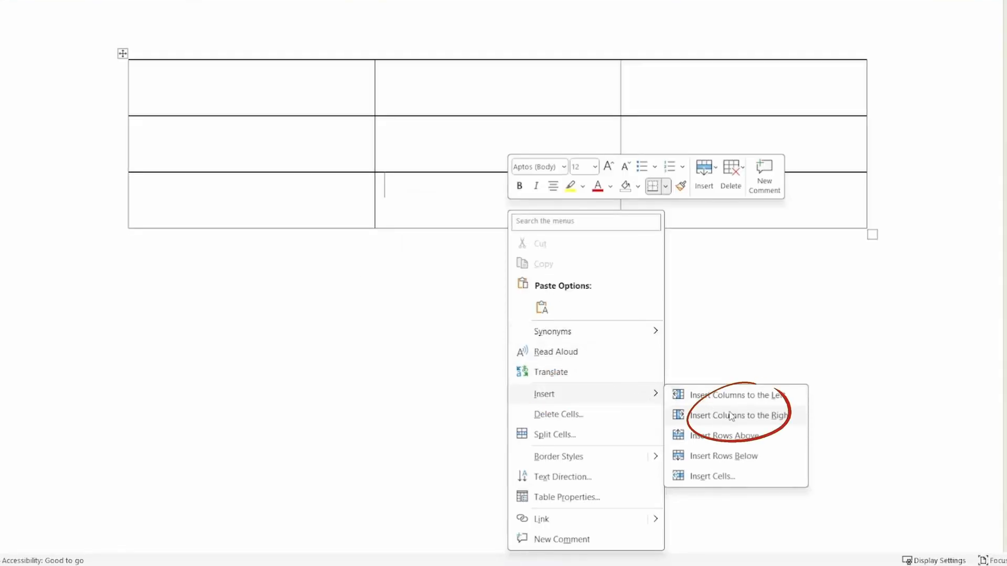
left_click(735, 415)
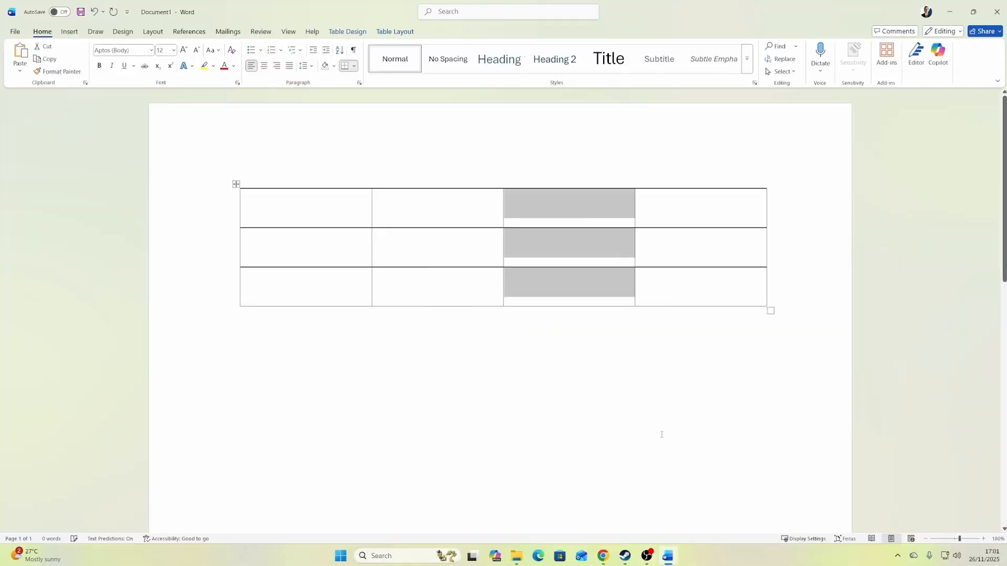
left_click(266, 283)
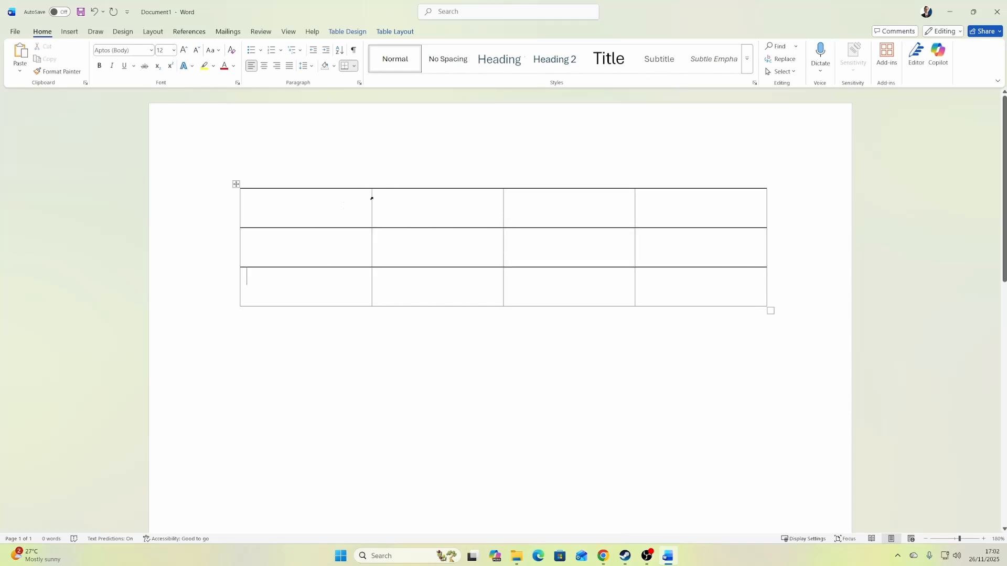
mouse_move(373, 187)
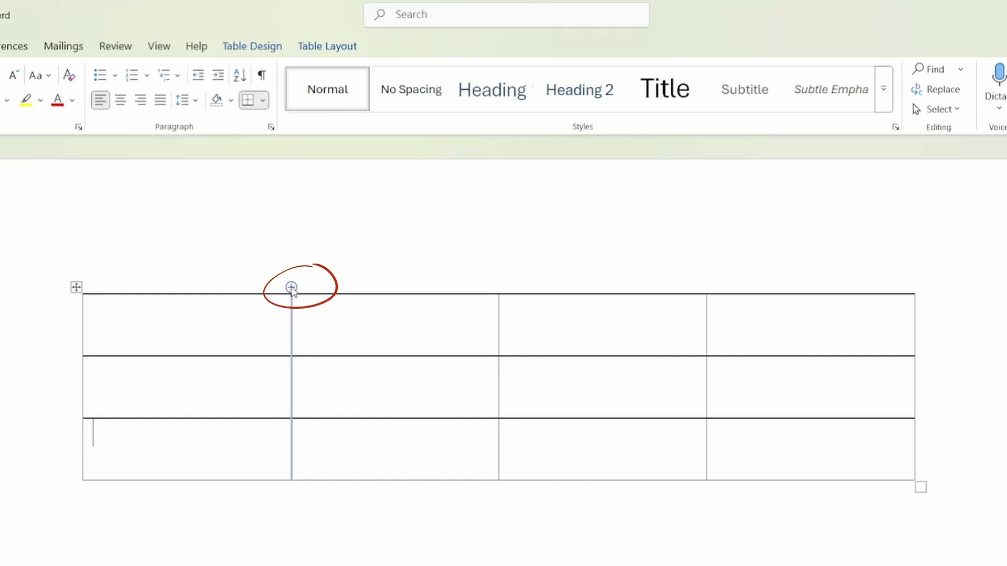
left_click(291, 287)
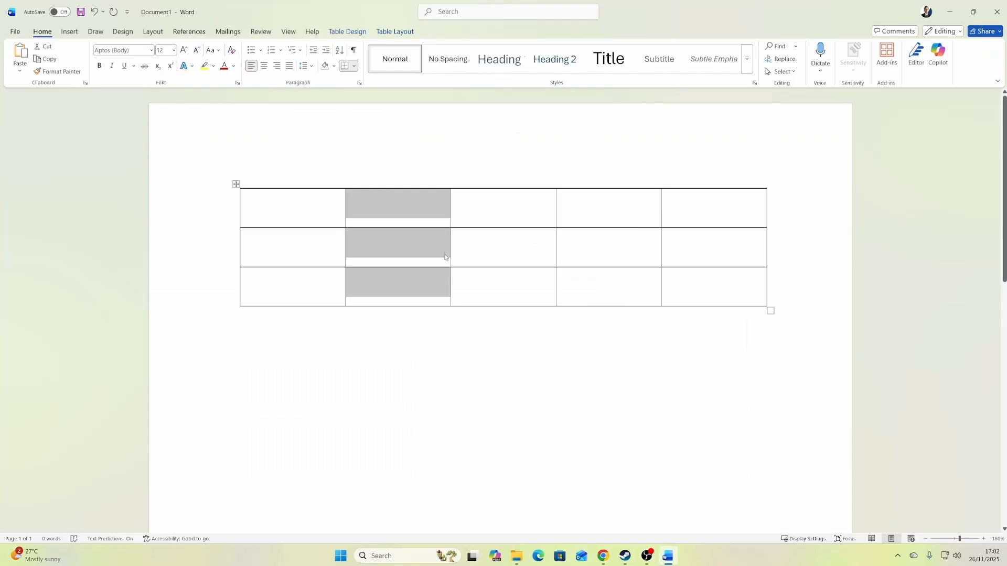
Insert a new row above the table's middle row.
right_click(702, 250)
mouse_move(799, 382)
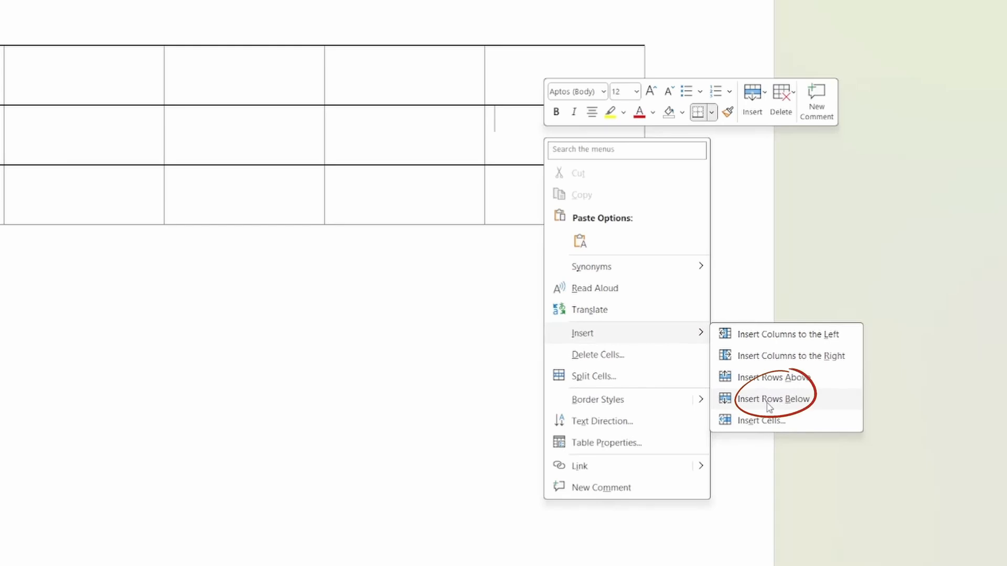
left_click(767, 379)
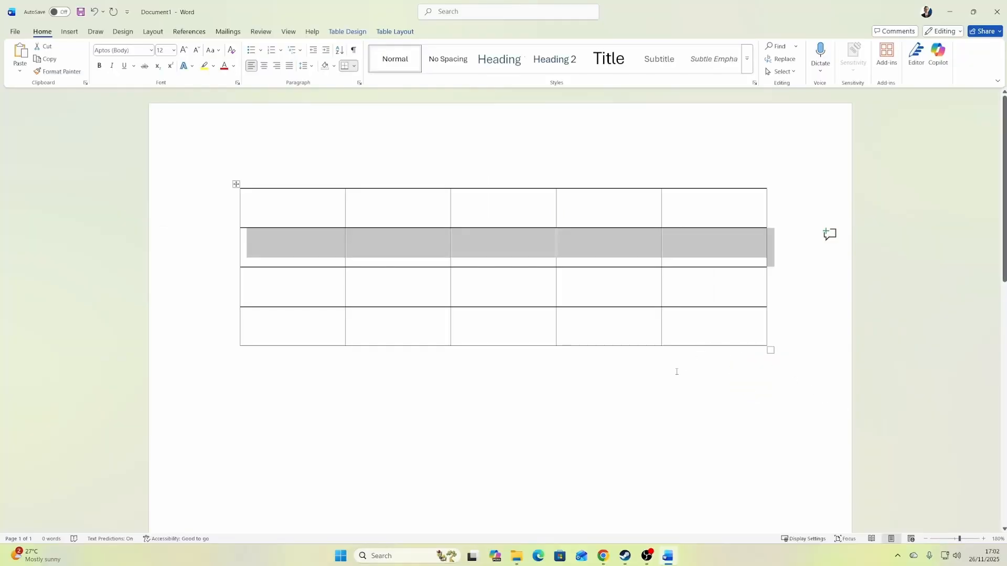
left_click(676, 373)
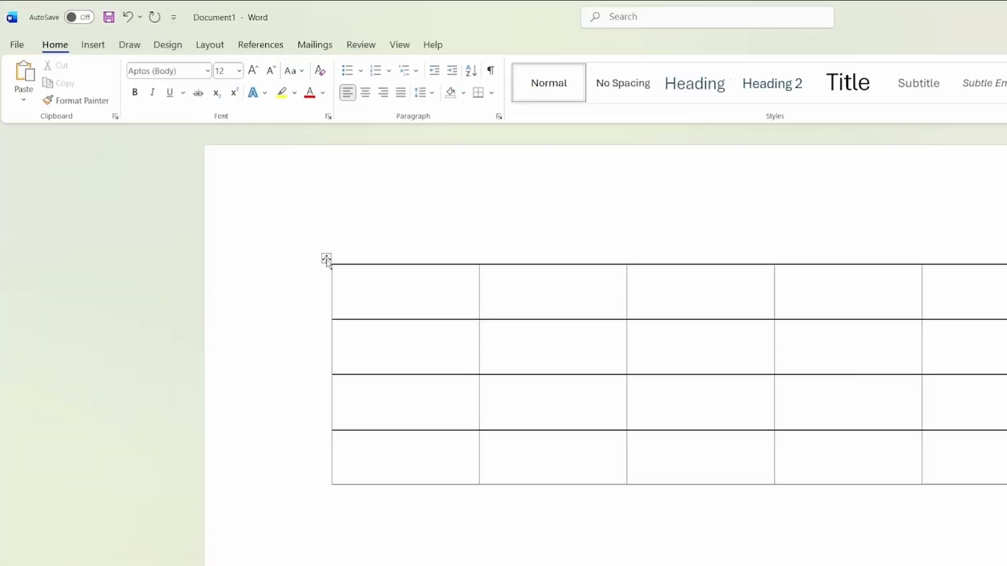
Draw a vertical line down the table's last column to split it in two, its first part about 1.5 cm wide.
left_click(235, 184)
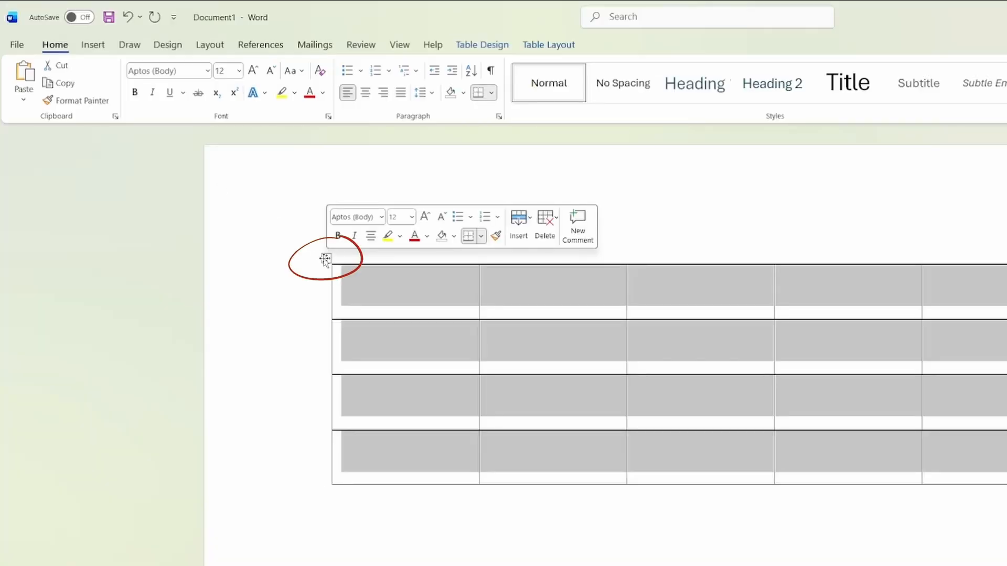
left_click(564, 45)
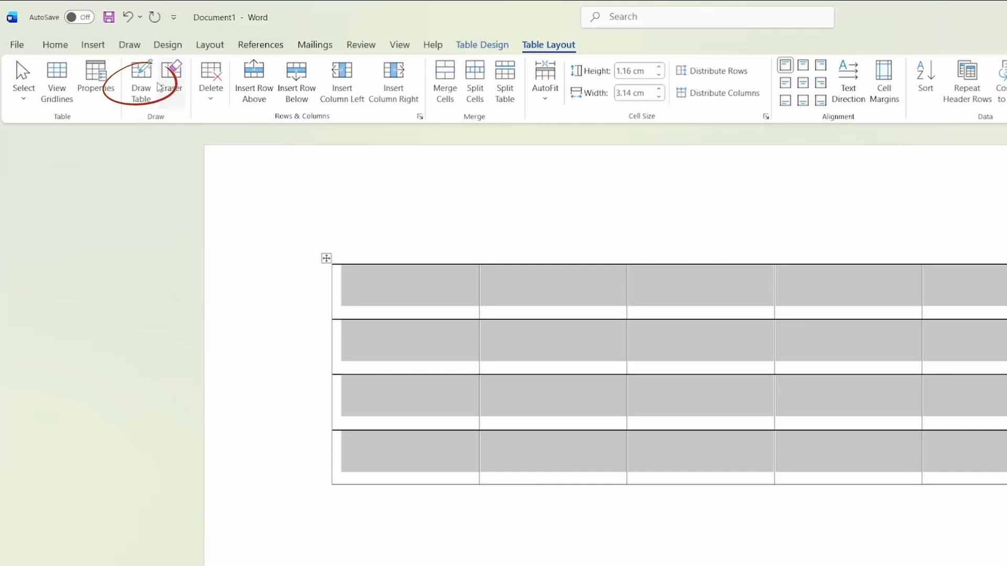
left_click(145, 94)
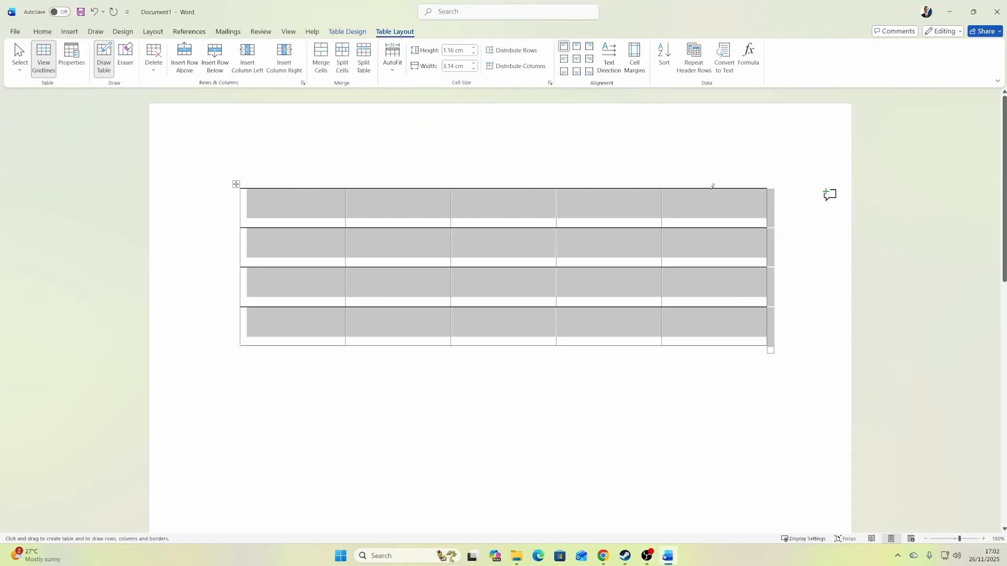
left_click_drag(711, 190, 722, 338)
key("Escape")
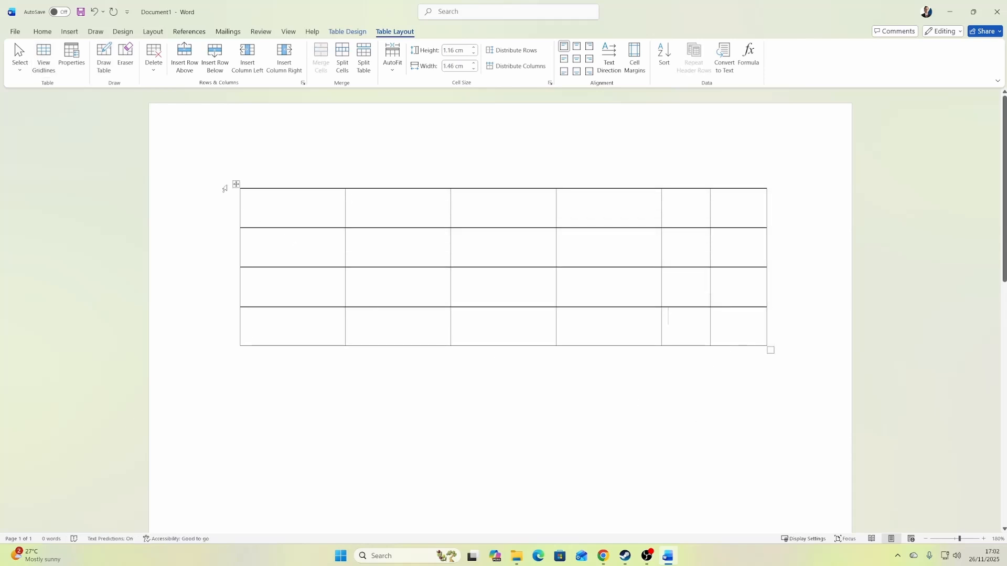
Distribute all columns of the table evenly, including the two narrow ones at the end.
left_click(236, 184)
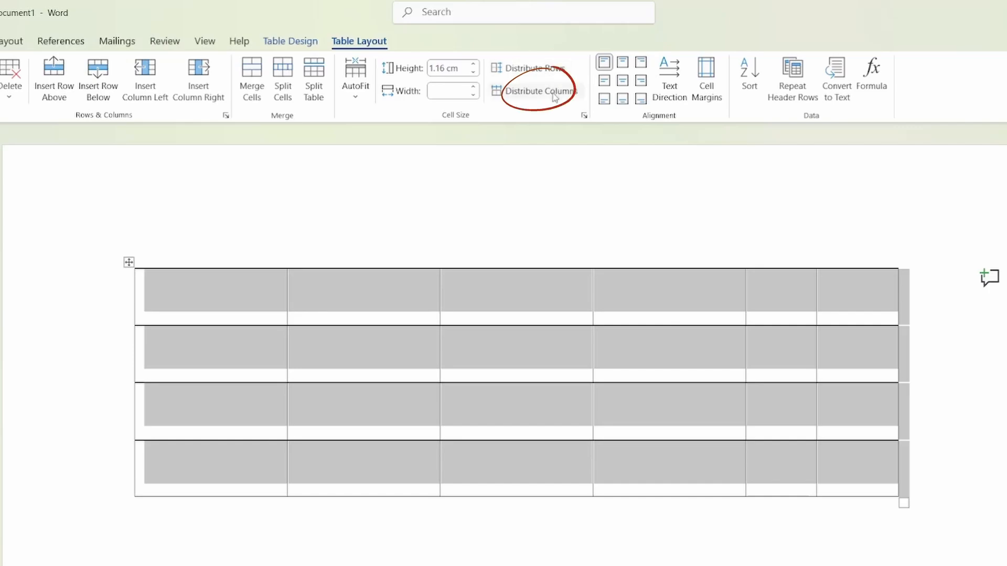
left_click(531, 95)
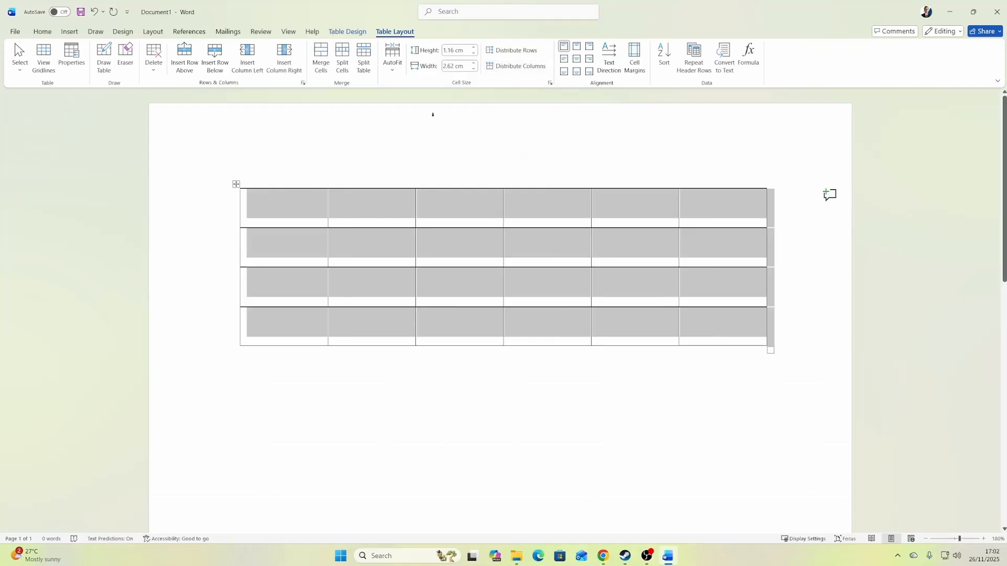
left_click(479, 416)
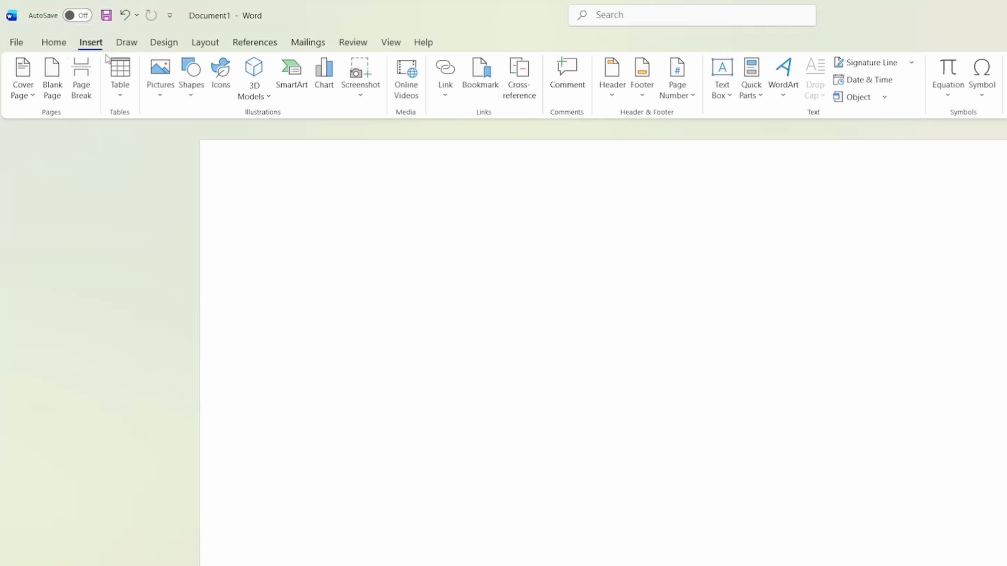
Open the table insertion options in the empty document.
left_click(120, 79)
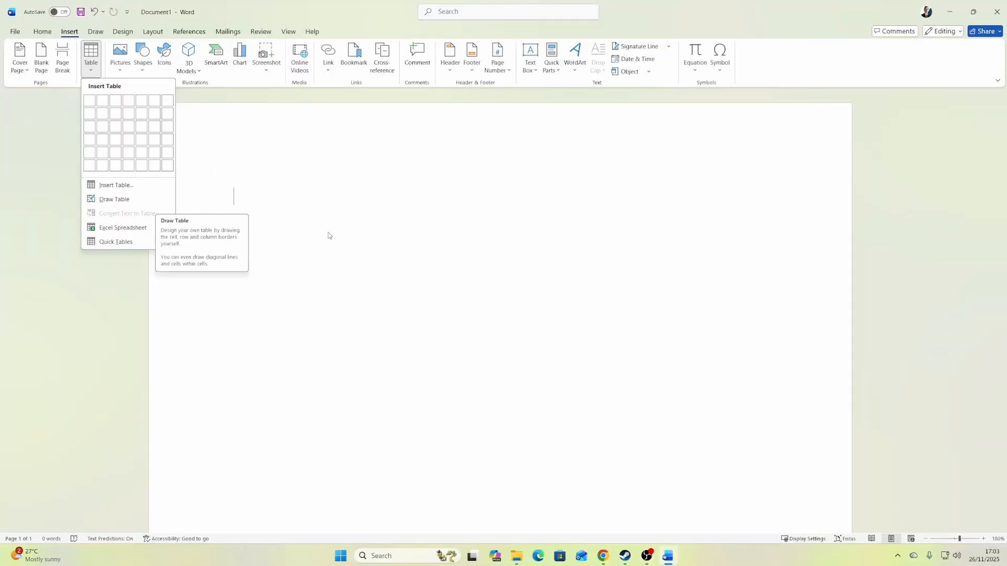
left_click(329, 235)
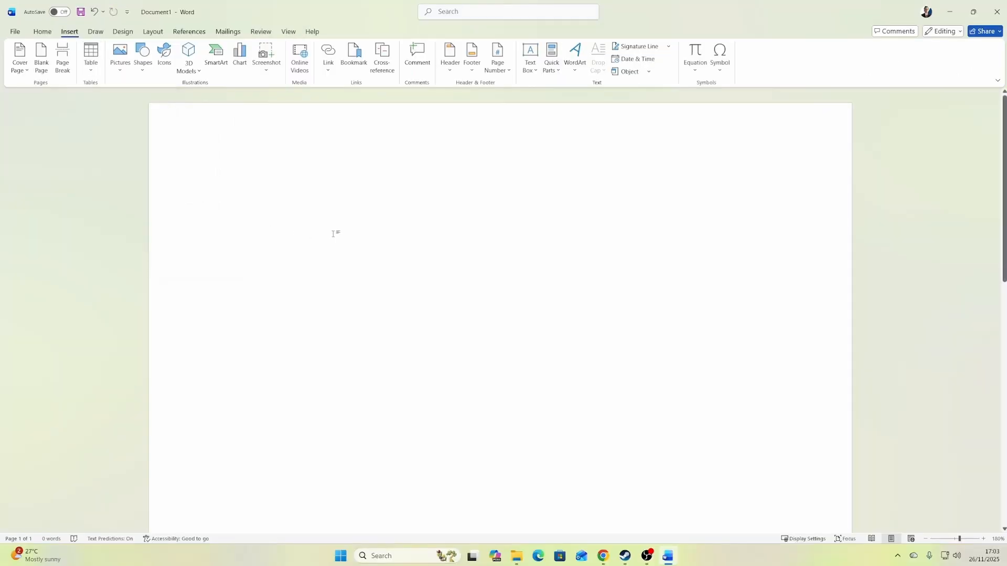